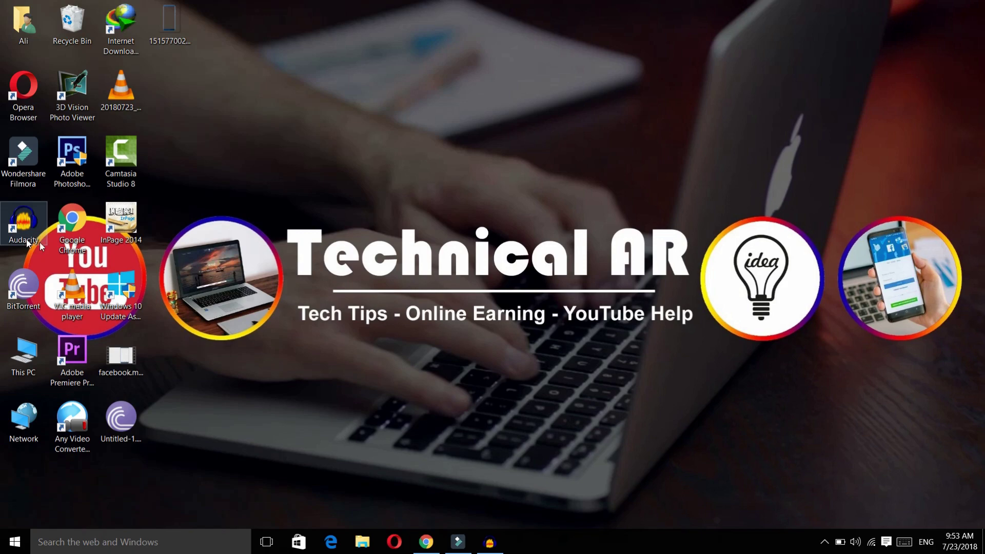
# Switch to Audacity, import the 20180723 recording from the desktop as a new track, and maximise the window
pyautogui.click(491, 545)
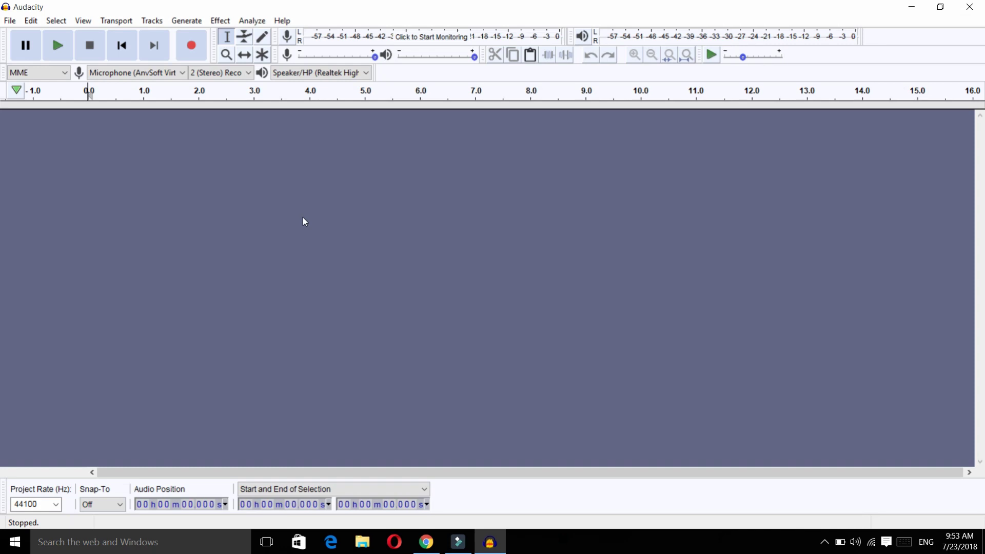
pyautogui.click(939, 7)
pyautogui.moveTo(387, 22); pyautogui.dragTo(561, 26)
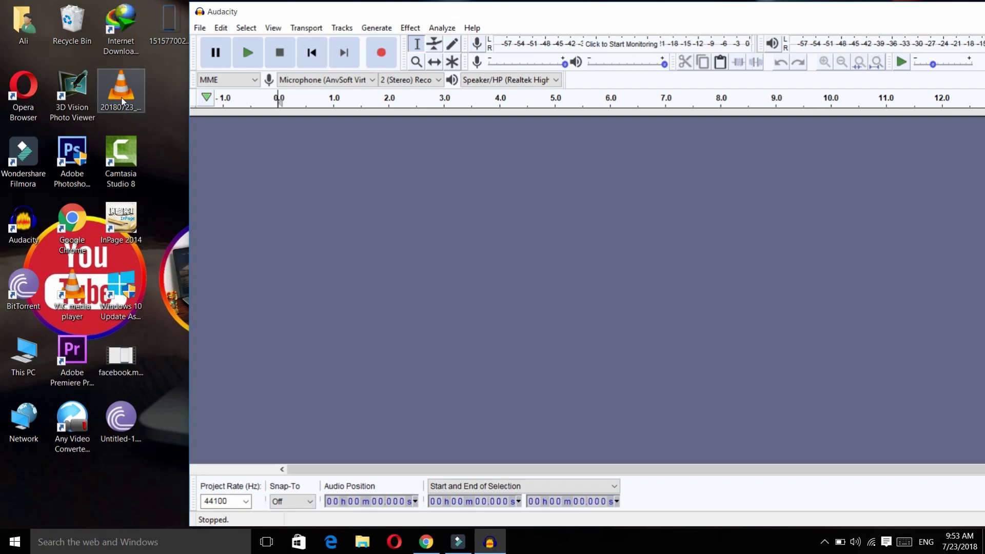
pyautogui.moveTo(123, 100); pyautogui.dragTo(273, 186)
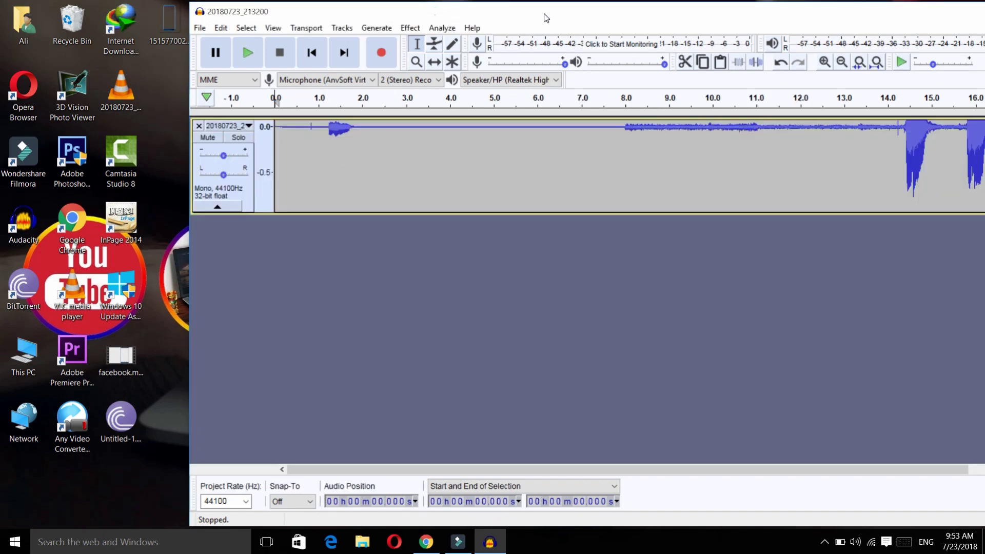
pyautogui.doubleClick(435, 11)
# Examine the waveform: the three loud peaks between 14 and 18 seconds, the quiet stretch before 8 seconds, and the background noise following it
pyautogui.moveTo(136, 124); pyautogui.dragTo(711, 129)
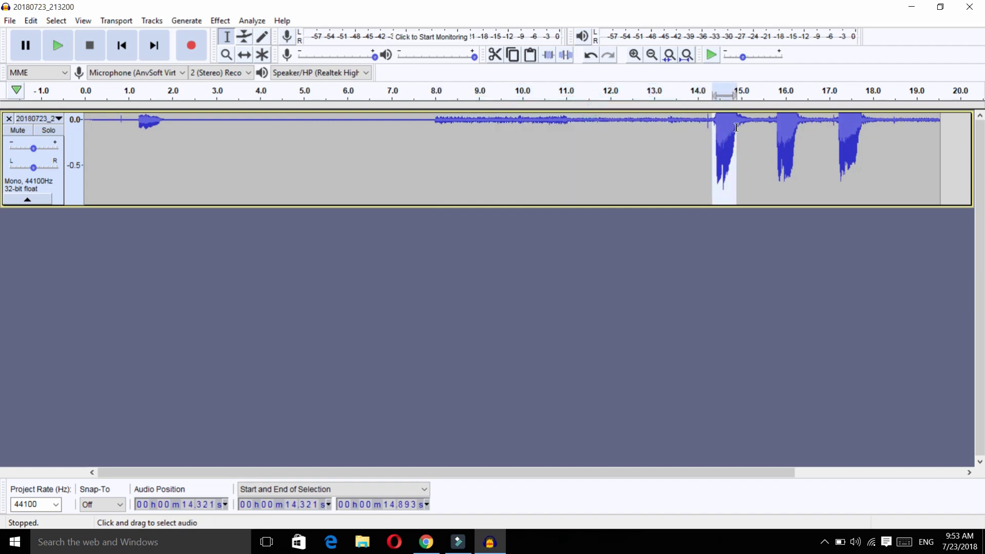
pyautogui.moveTo(806, 132); pyautogui.dragTo(787, 131)
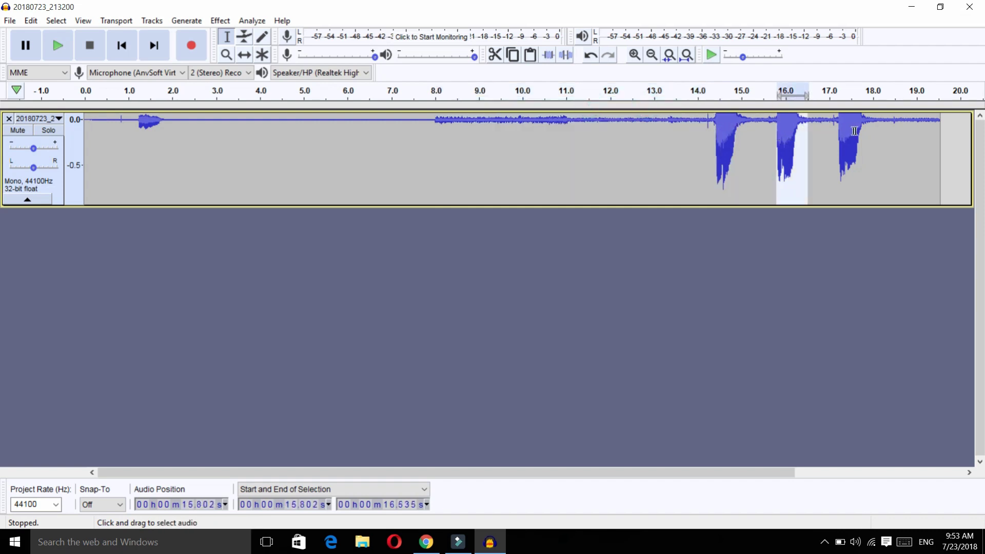
pyautogui.moveTo(874, 135); pyautogui.dragTo(834, 139)
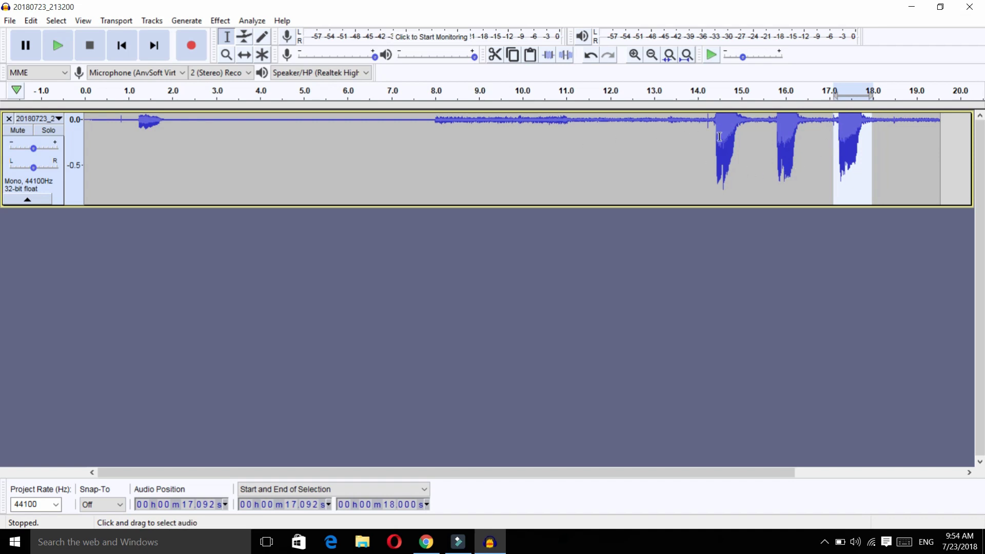
pyautogui.click(743, 136)
pyautogui.moveTo(743, 136); pyautogui.dragTo(712, 137)
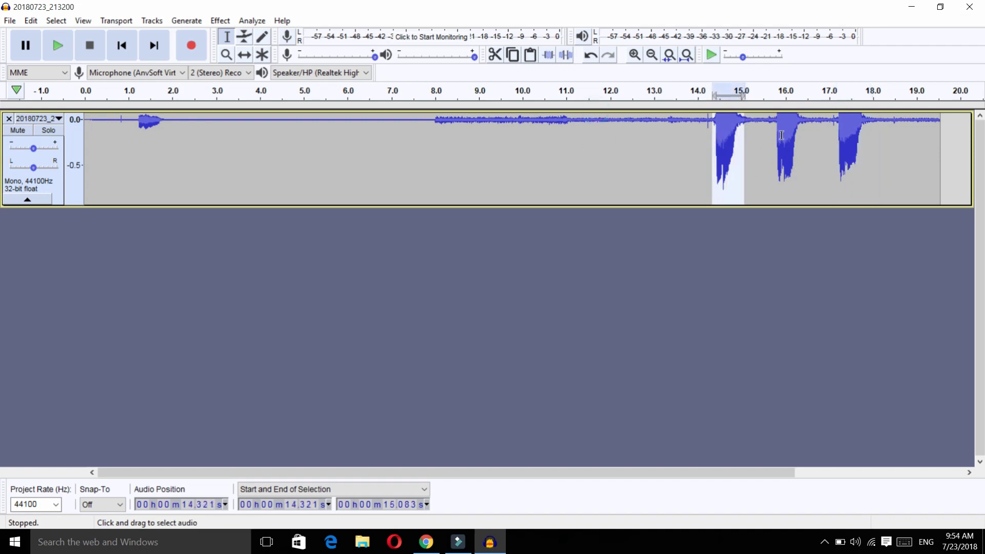
pyautogui.moveTo(799, 124); pyautogui.dragTo(782, 125)
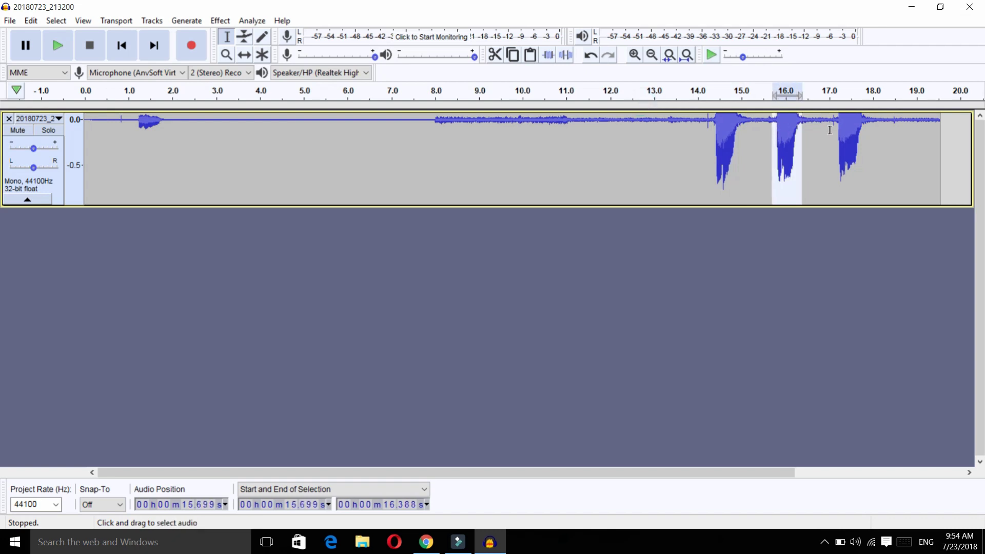
pyautogui.click(865, 127)
pyautogui.moveTo(865, 127); pyautogui.dragTo(842, 135)
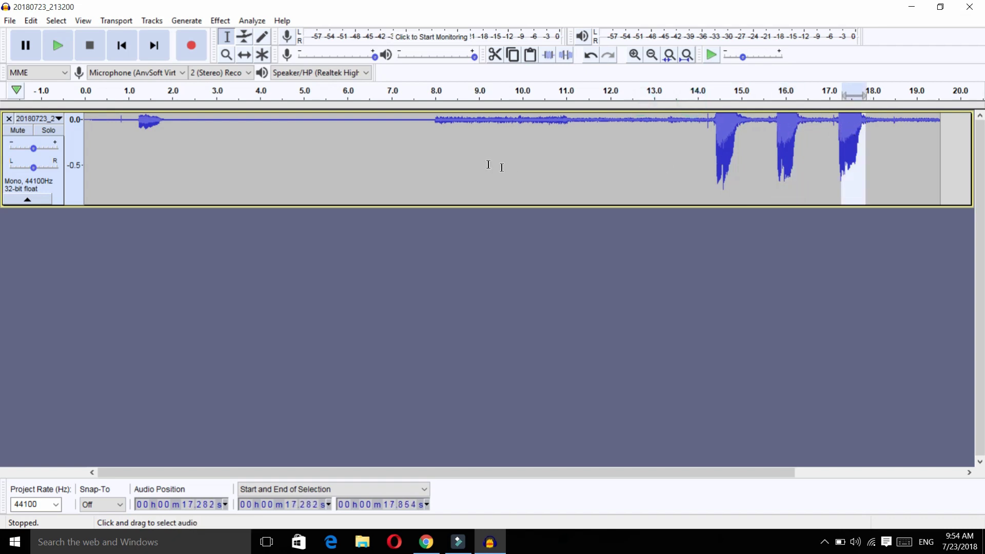
pyautogui.moveTo(416, 117); pyautogui.dragTo(212, 117)
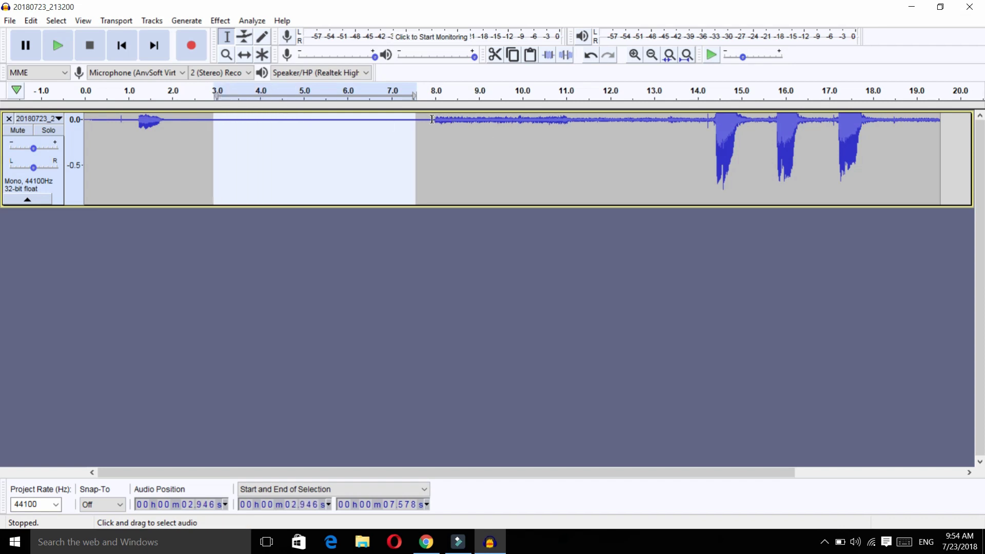
pyautogui.moveTo(435, 119); pyautogui.dragTo(666, 135)
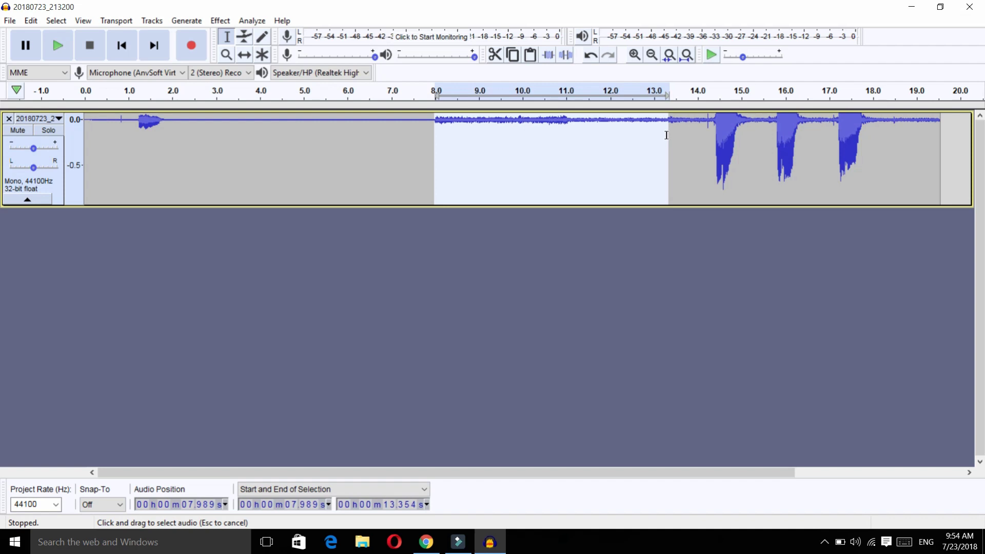
pyautogui.click(633, 227)
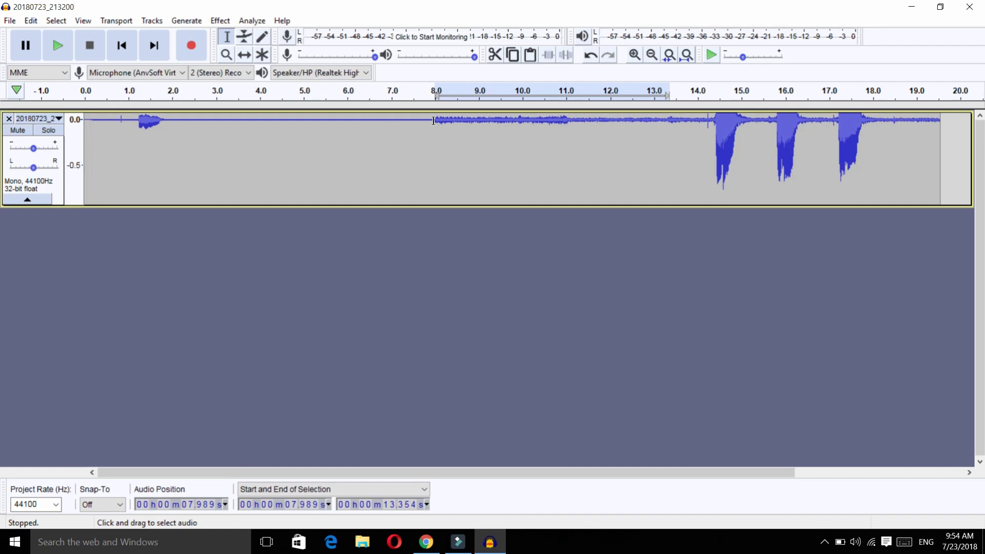
# Capture a noise profile with Noise Reduction from the noise-only section between about 8 and 13.5 seconds
pyautogui.moveTo(435, 121); pyautogui.dragTo(638, 121)
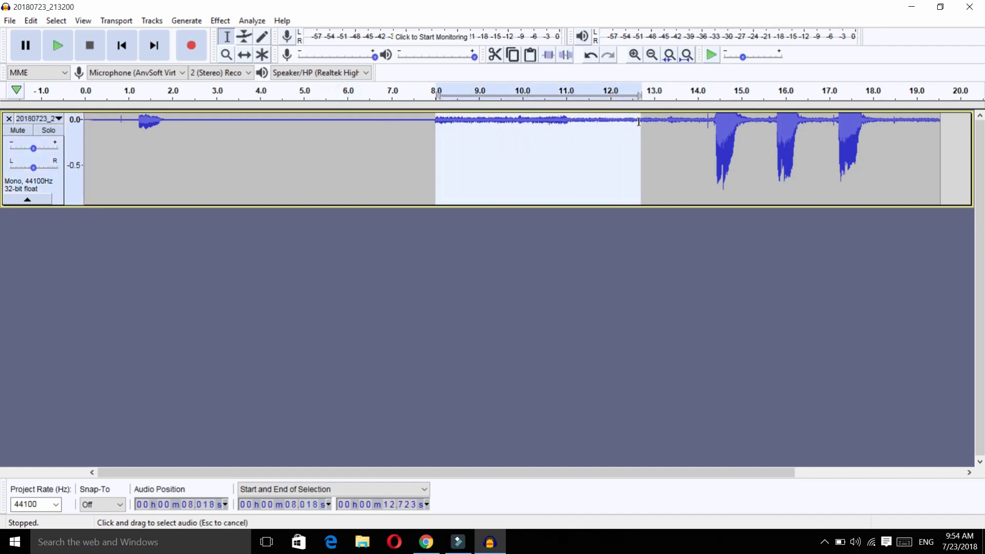
pyautogui.click(449, 188)
pyautogui.click(431, 122)
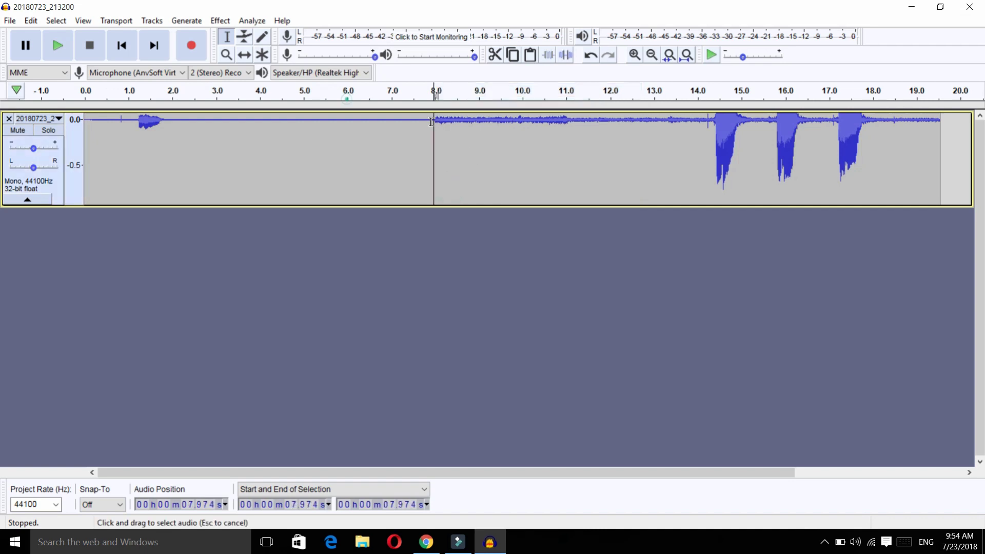
pyautogui.moveTo(432, 122); pyautogui.dragTo(675, 130)
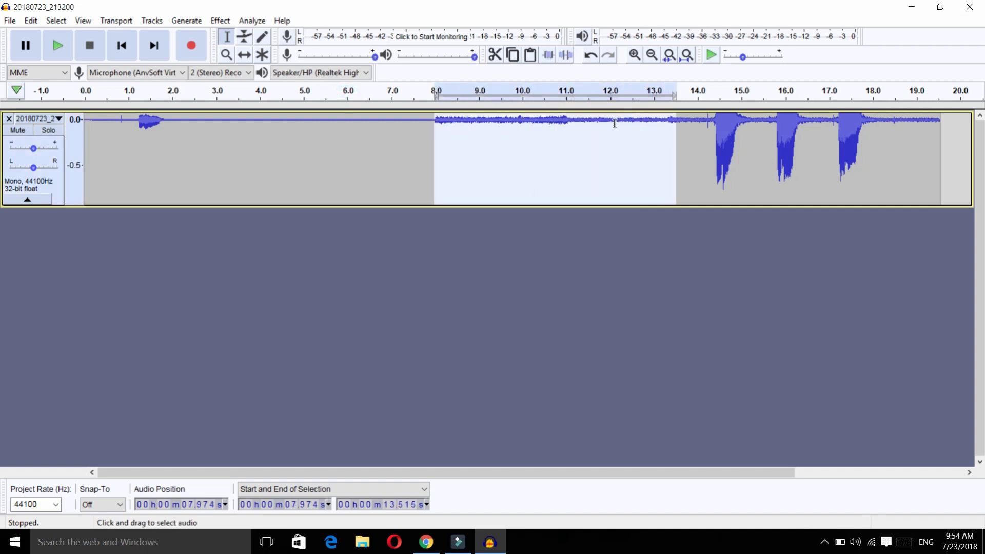
pyautogui.click(220, 22)
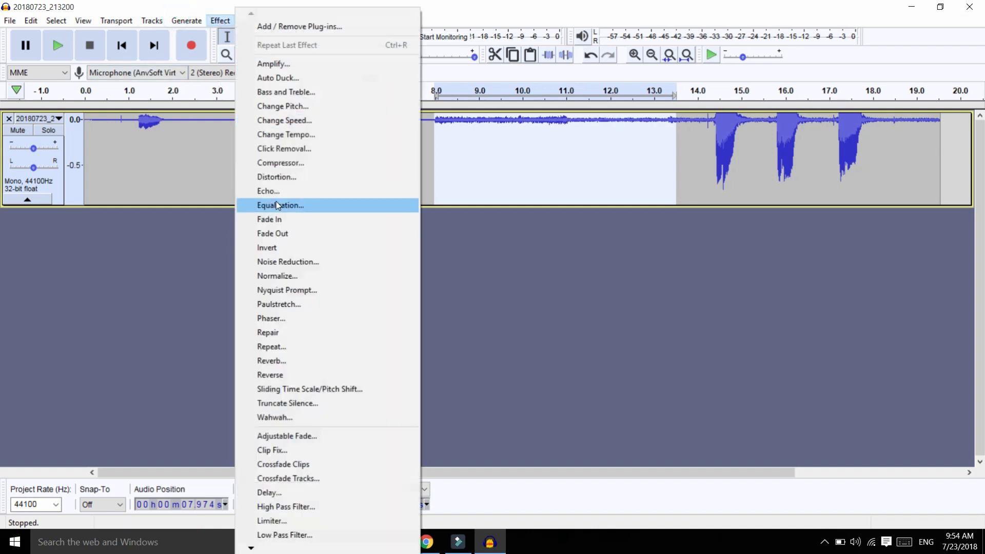
pyautogui.click(301, 264)
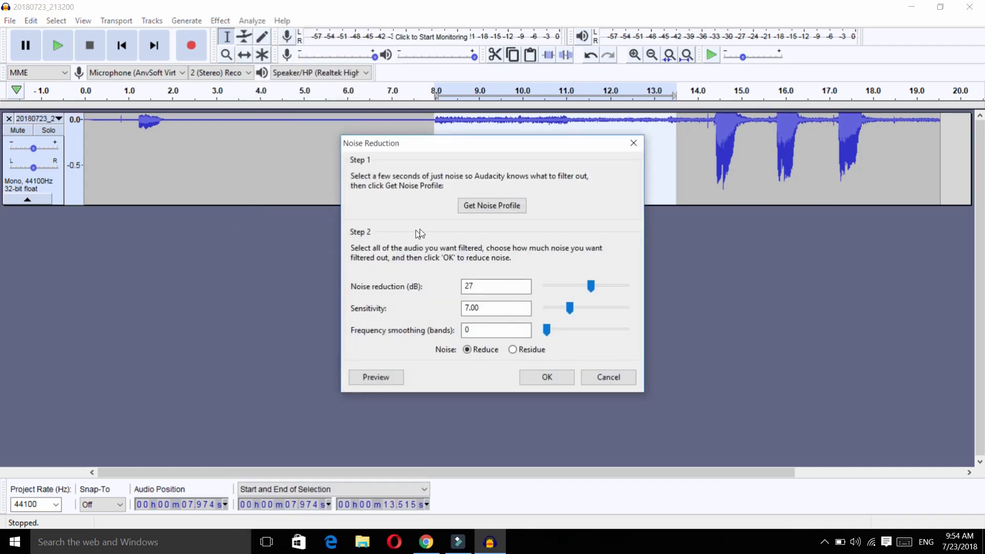
pyautogui.click(502, 210)
# Apply Noise Reduction to the entire track with 27 dB reduction, sensitivity 7.00, frequency smoothing 0 and the Reduce option
pyautogui.click(84, 119)
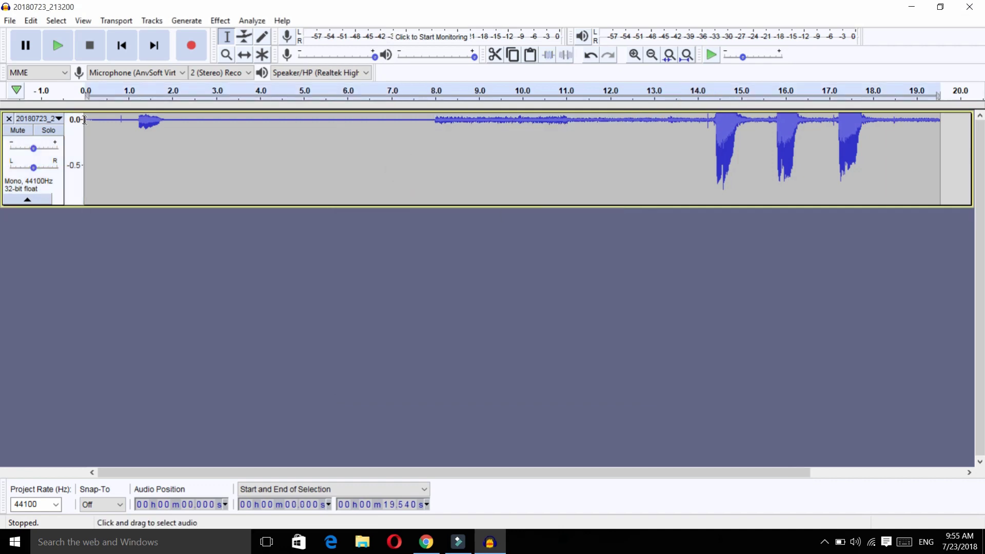
pyautogui.moveTo(85, 119); pyautogui.dragTo(938, 154)
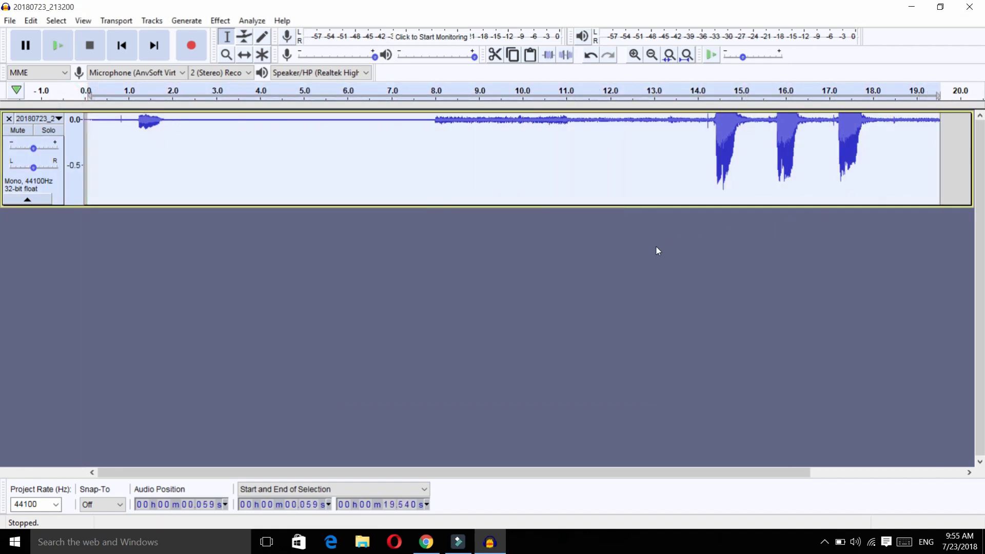
pyautogui.hotkey('ctrl', 'a')
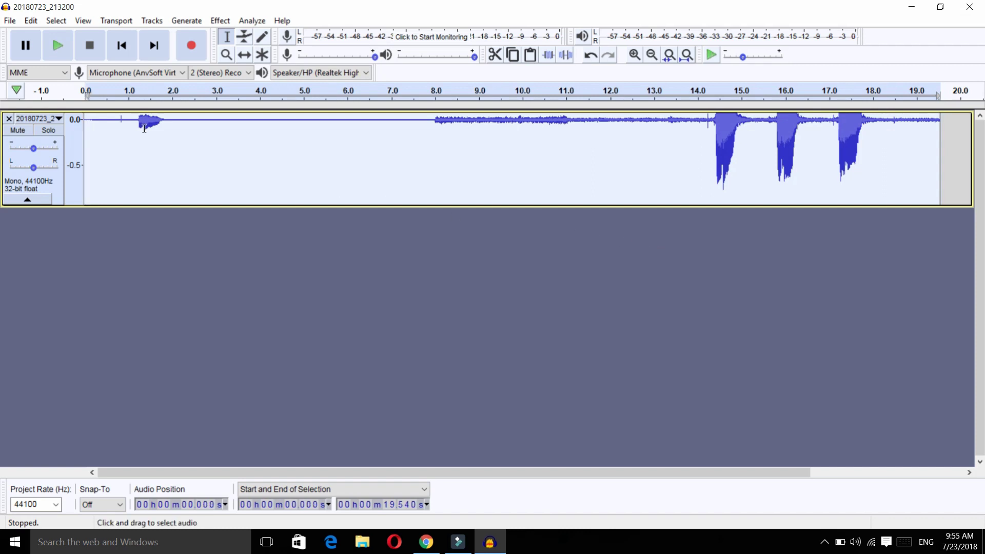
pyautogui.click(222, 21)
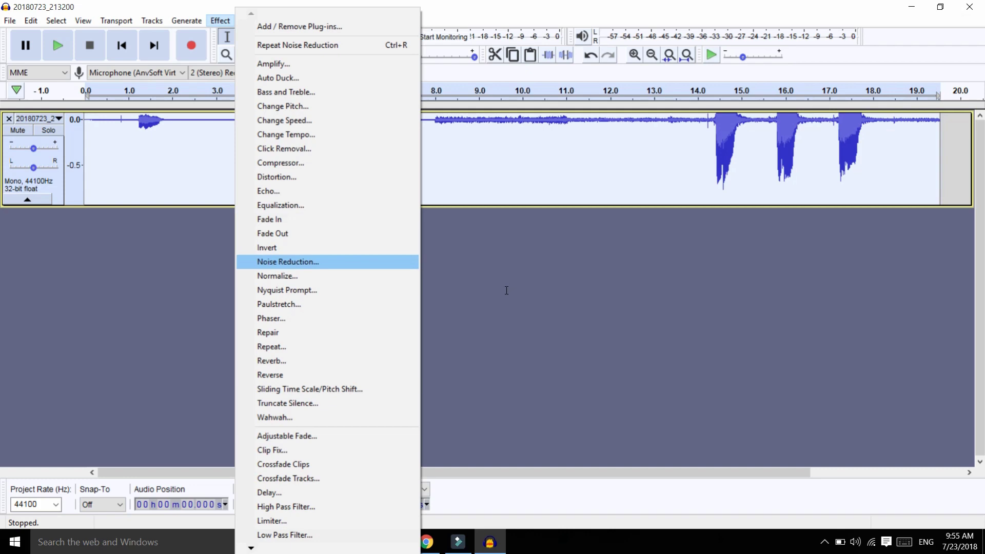
pyautogui.press('Return')
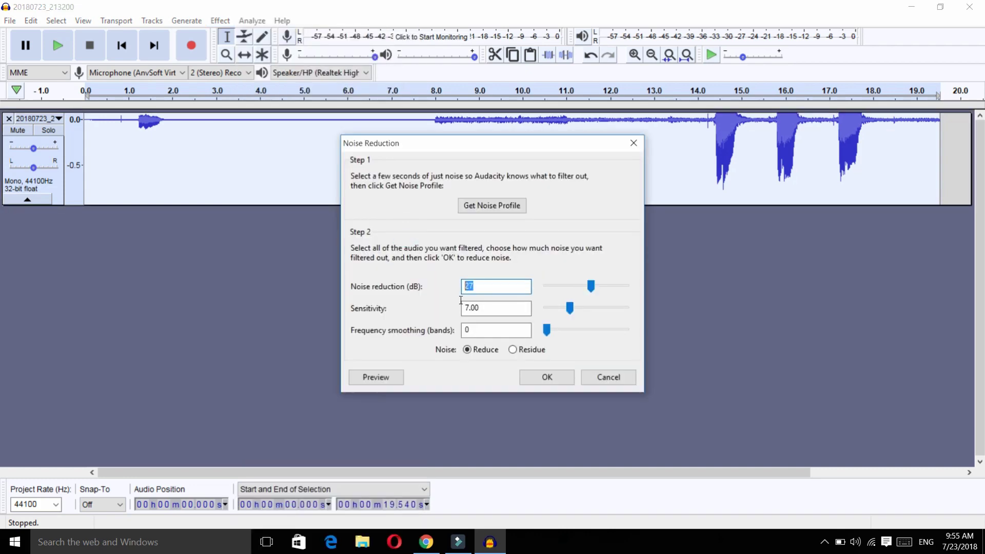
pyautogui.doubleClick(461, 303)
pyautogui.doubleClick(464, 329)
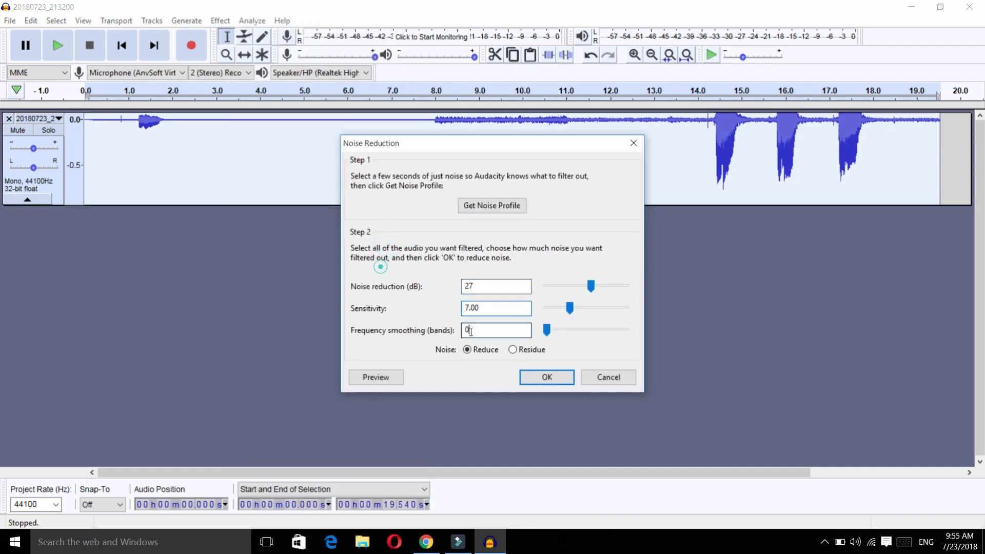
pyautogui.doubleClick(463, 307)
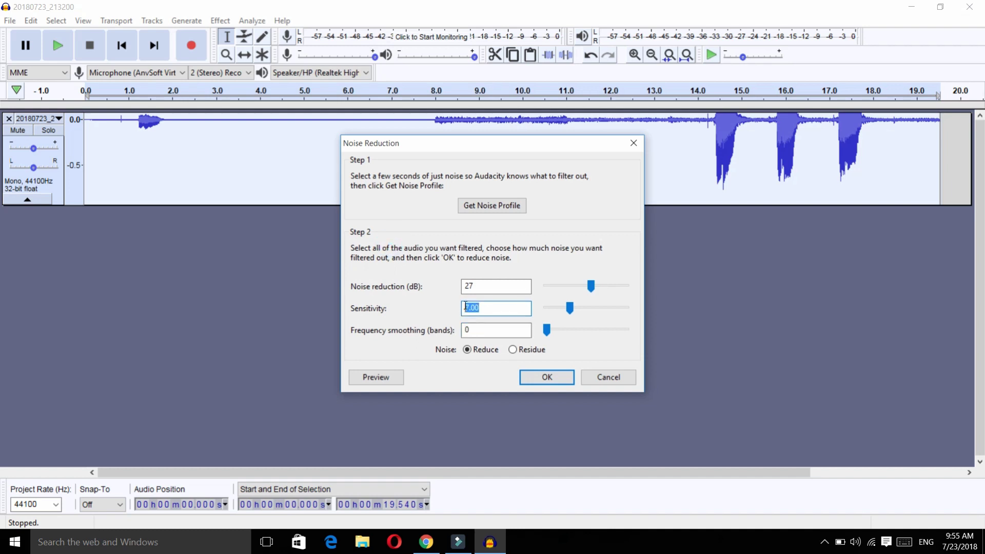
pyautogui.doubleClick(463, 286)
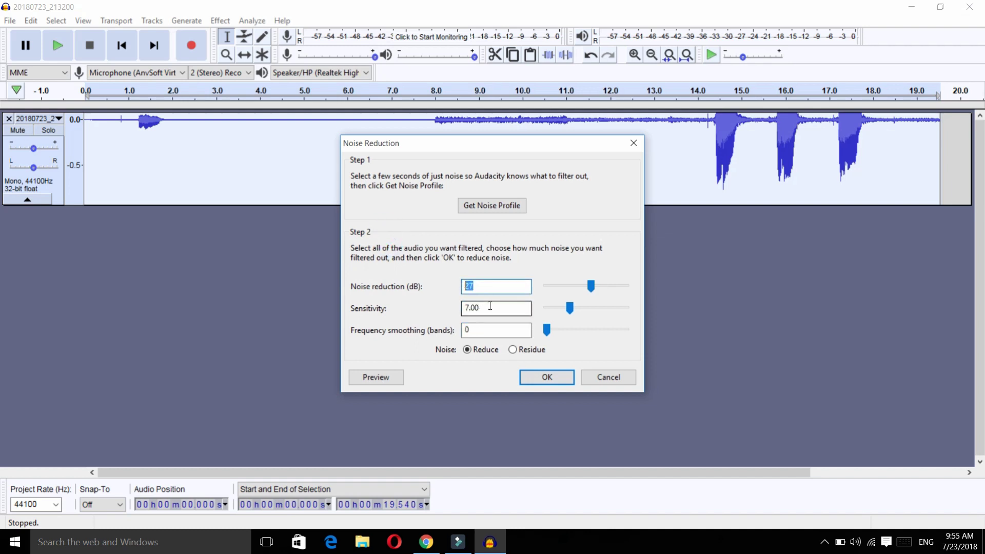
pyautogui.moveTo(488, 307); pyautogui.dragTo(462, 307)
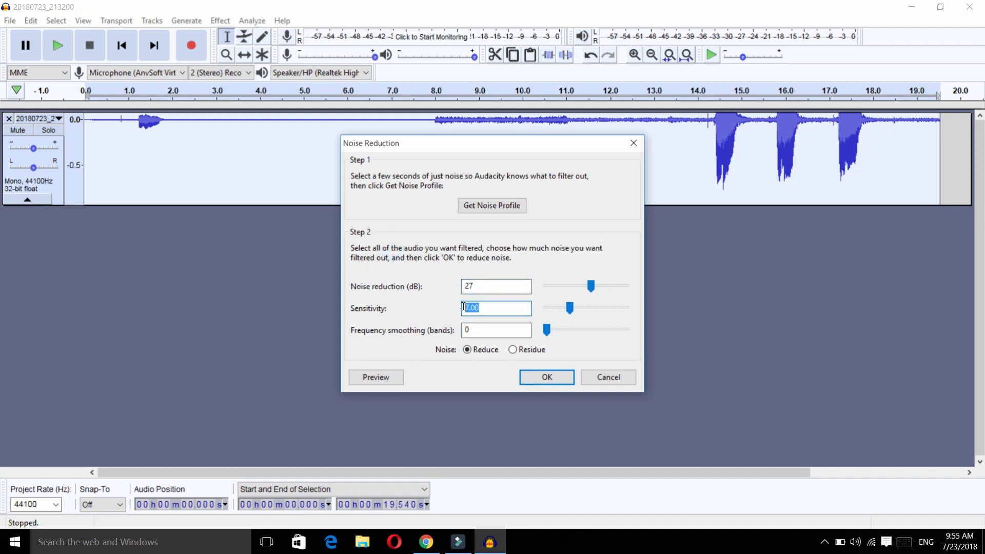
pyautogui.click(463, 308)
pyautogui.moveTo(481, 308); pyautogui.dragTo(464, 308)
pyautogui.click(481, 283)
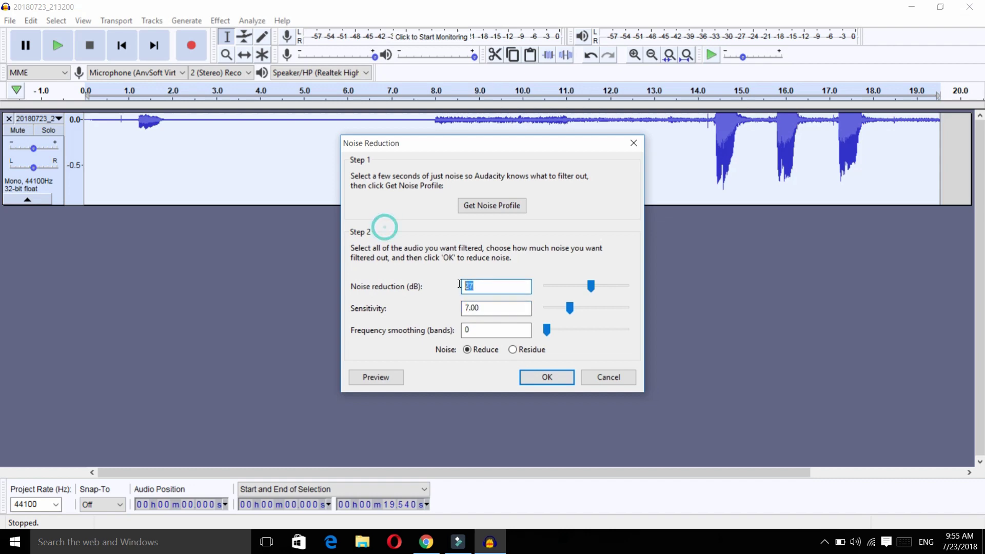
pyautogui.click(475, 307)
pyautogui.moveTo(475, 307); pyautogui.dragTo(464, 306)
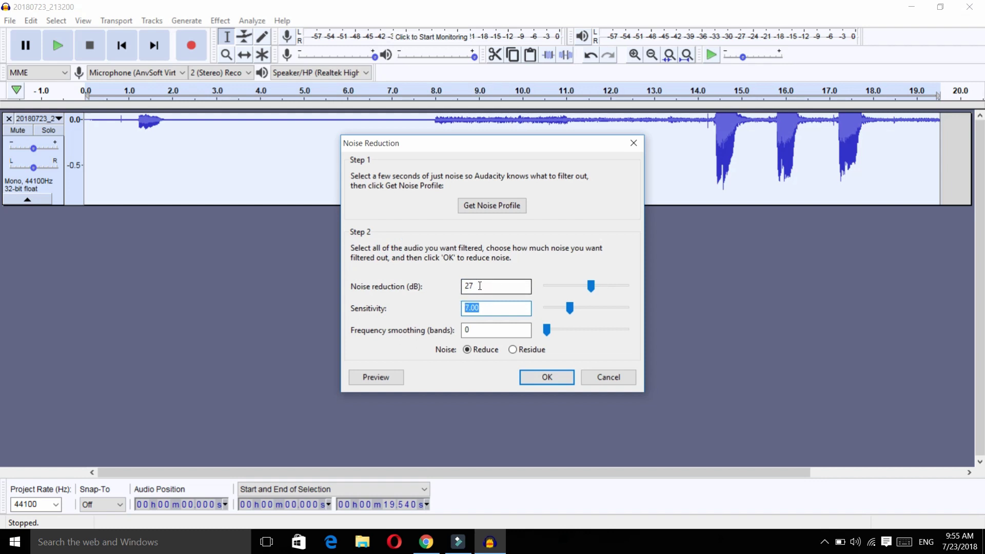
pyautogui.click(480, 286)
pyautogui.click(536, 380)
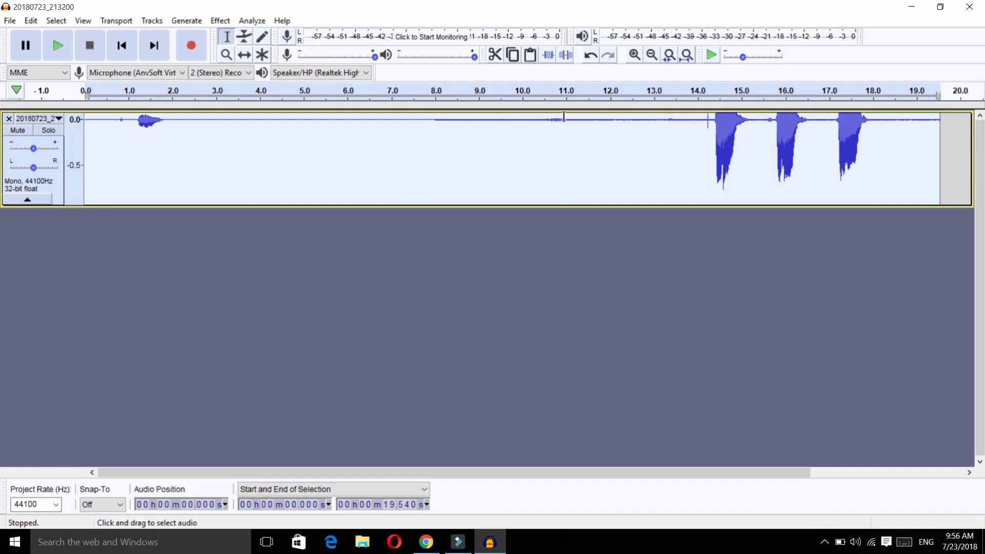
# Select the remaining noise-only section of the track from about 8.05 to 13.75 seconds
pyautogui.moveTo(559, 118); pyautogui.dragTo(434, 121)
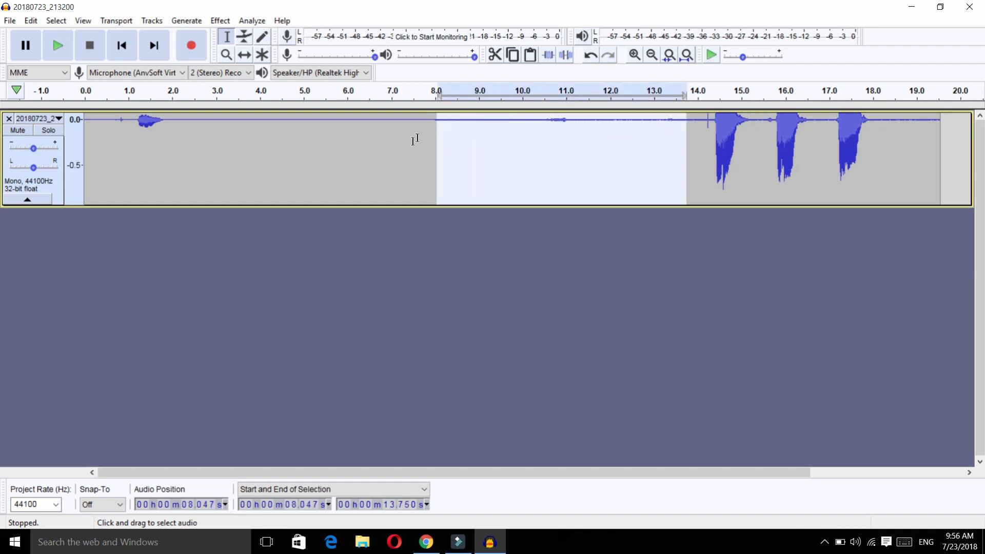
pyautogui.click(218, 22)
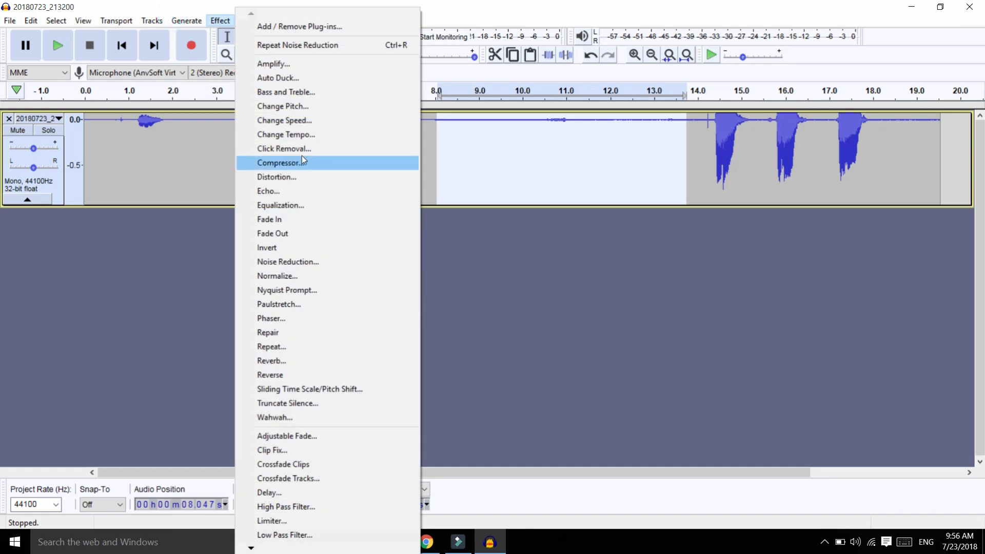
pyautogui.click(314, 211)
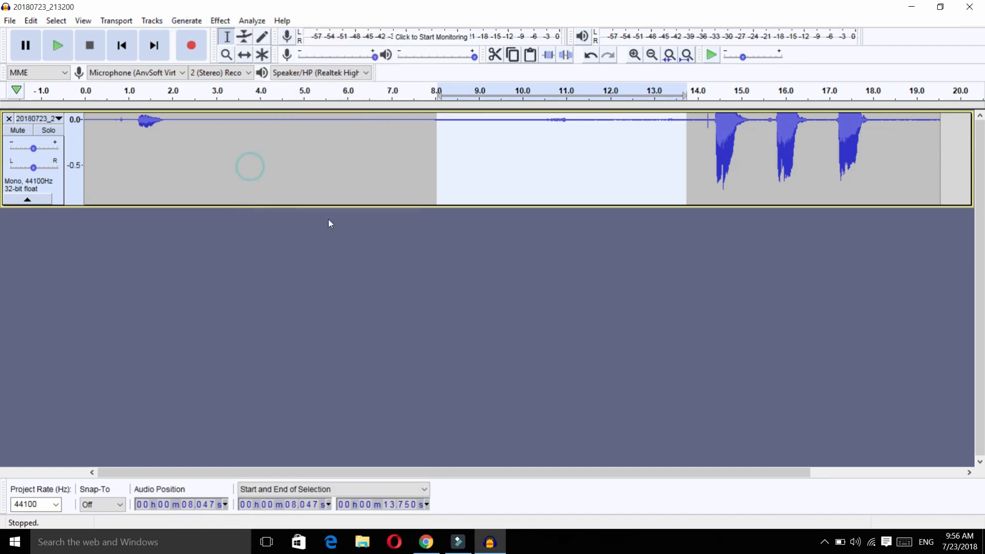
pyautogui.click(765, 433)
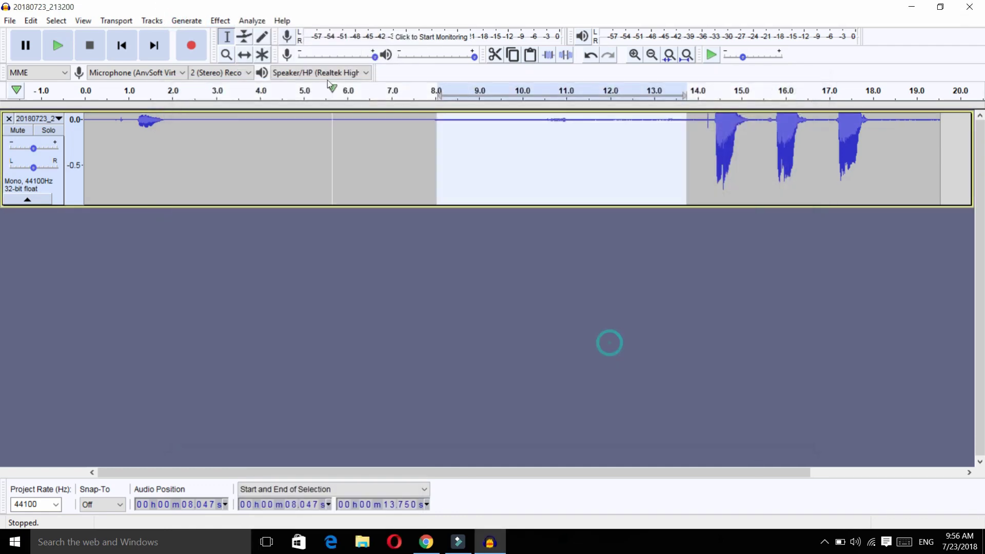
# Capture a new noise profile from the selected noise-only section with Noise Reduction
pyautogui.click(220, 20)
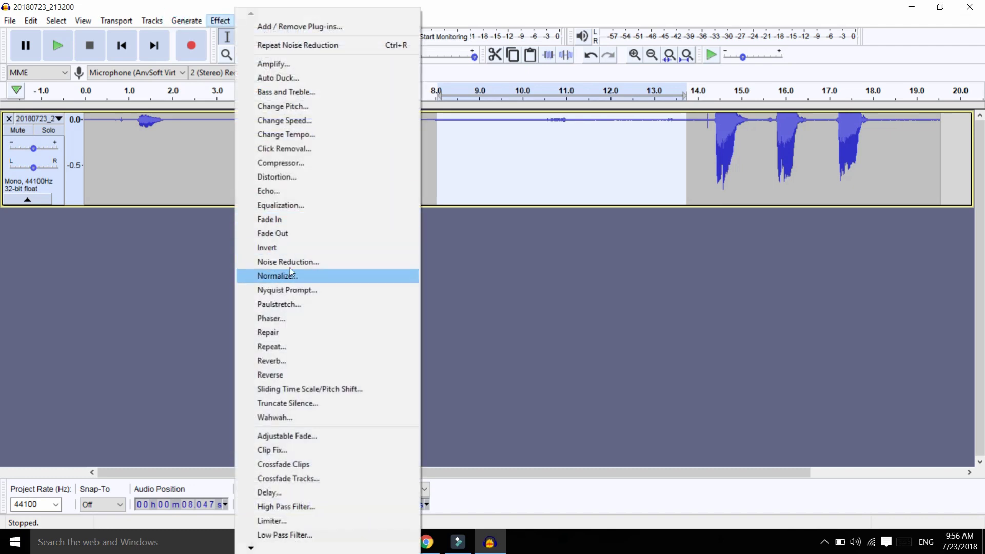
pyautogui.click(293, 263)
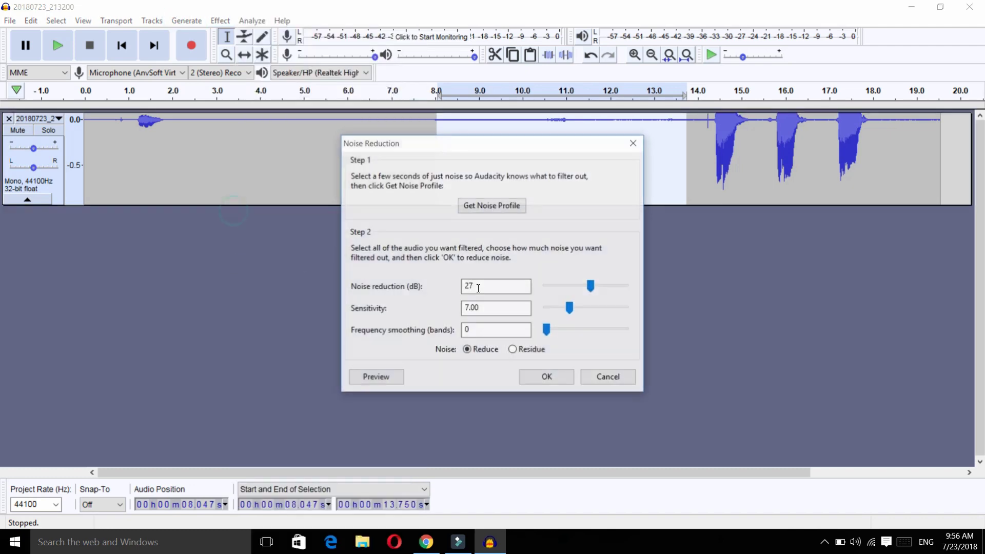
pyautogui.click(482, 207)
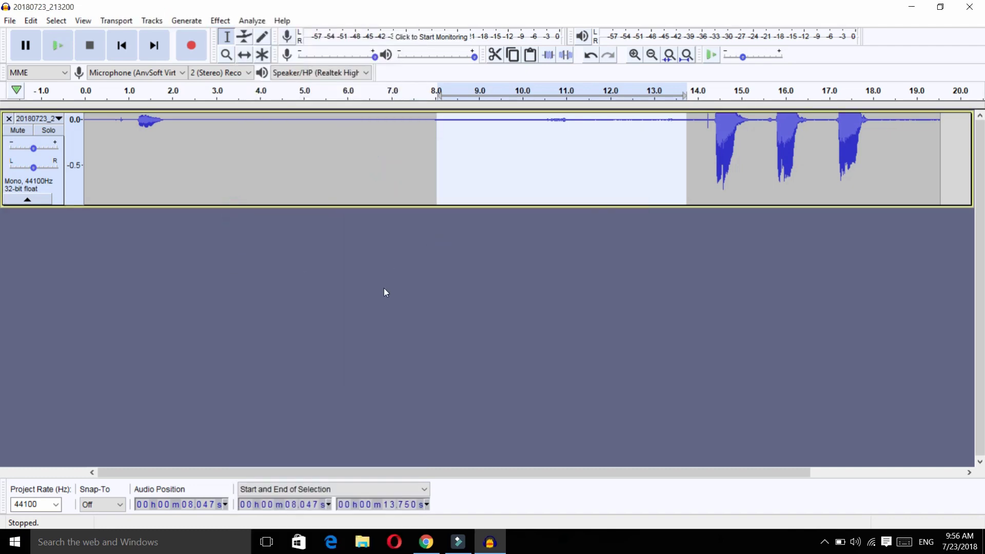
# Apply Noise Reduction a second time to the entire track, keeping 27 dB reduction, sensitivity 7.00, frequency smoothing 0 and the Reduce option
pyautogui.hotkey('ctrl', 'a')
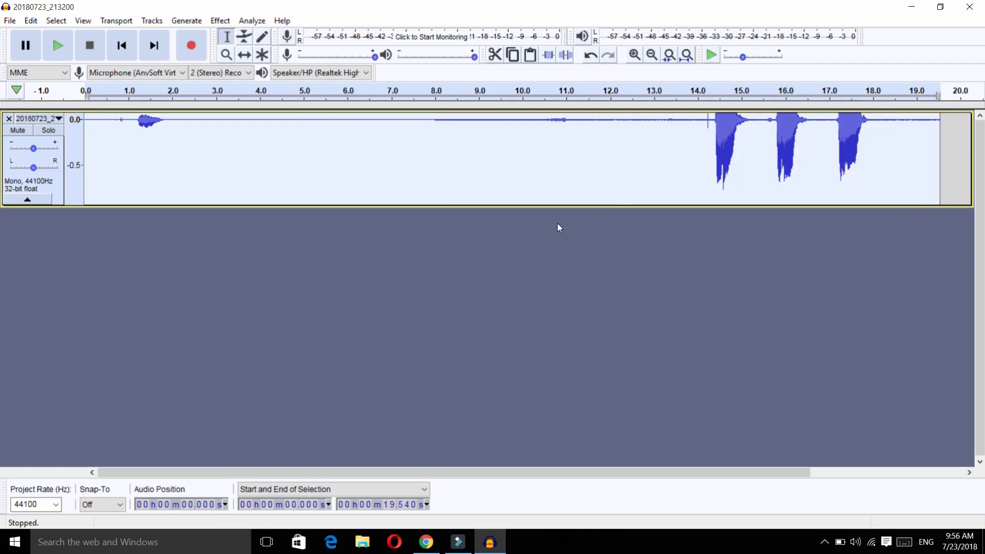
pyautogui.press('space')
pyautogui.click(220, 19)
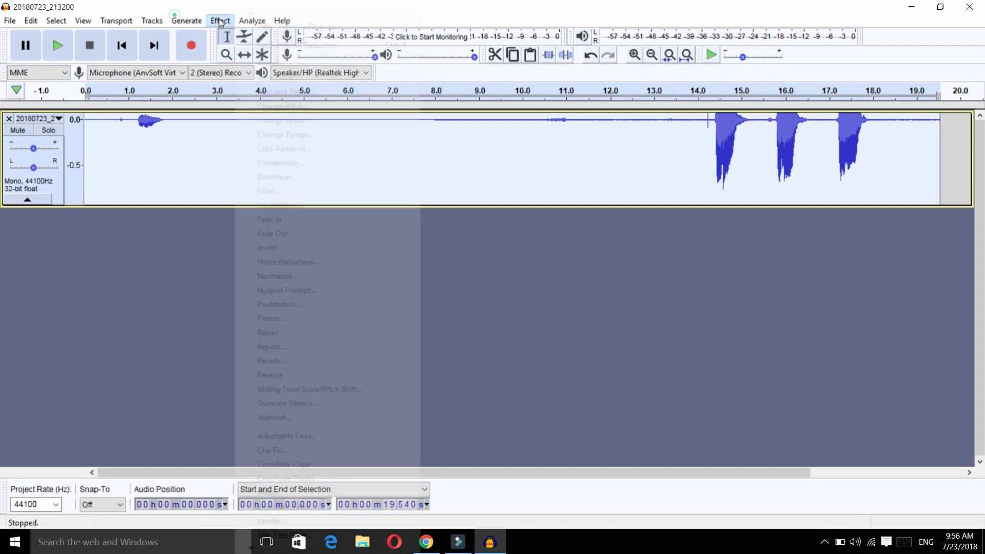
pyautogui.click(310, 263)
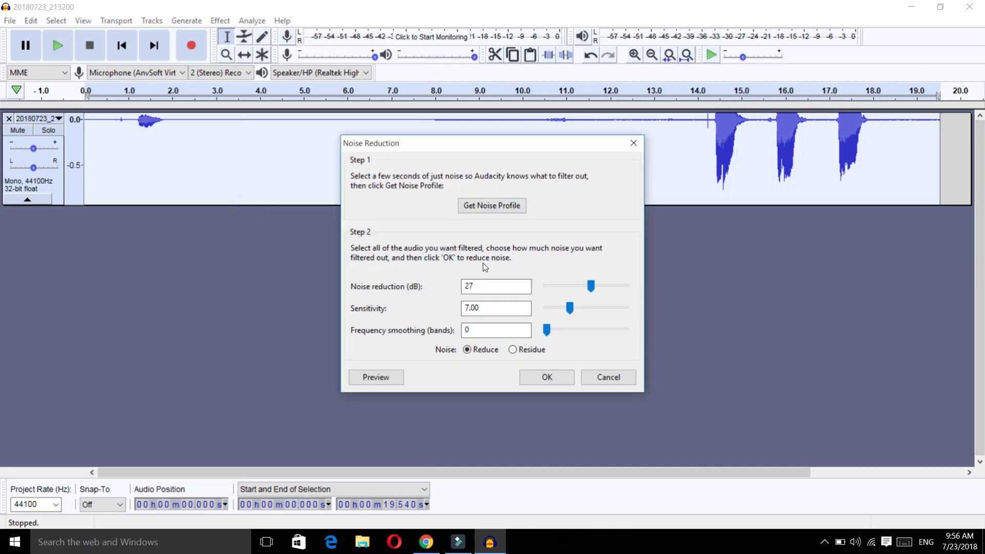
pyautogui.click(525, 378)
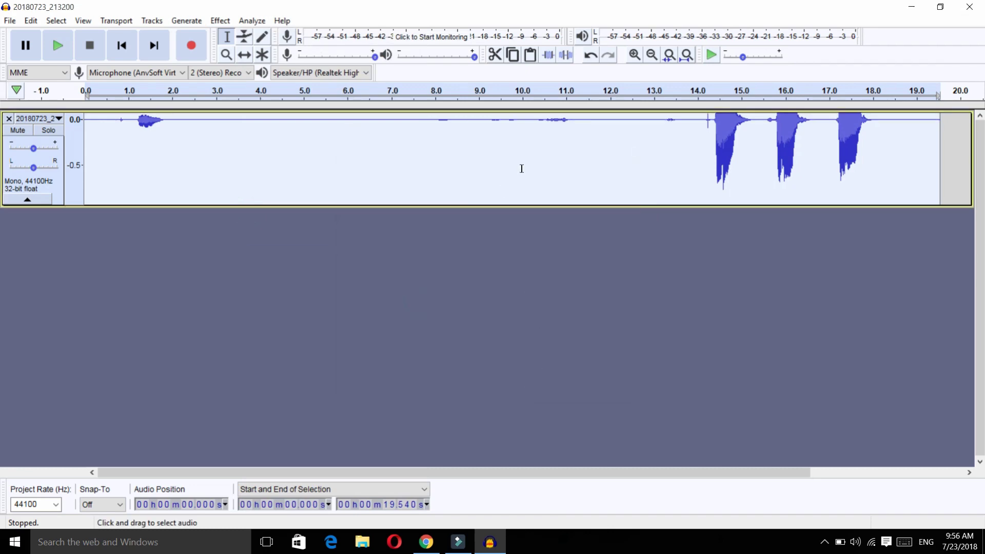
# Examine the cleaned waveform: the former noise section between about 8 and 14 seconds and the first loud peak after it
pyautogui.moveTo(680, 120); pyautogui.dragTo(444, 121)
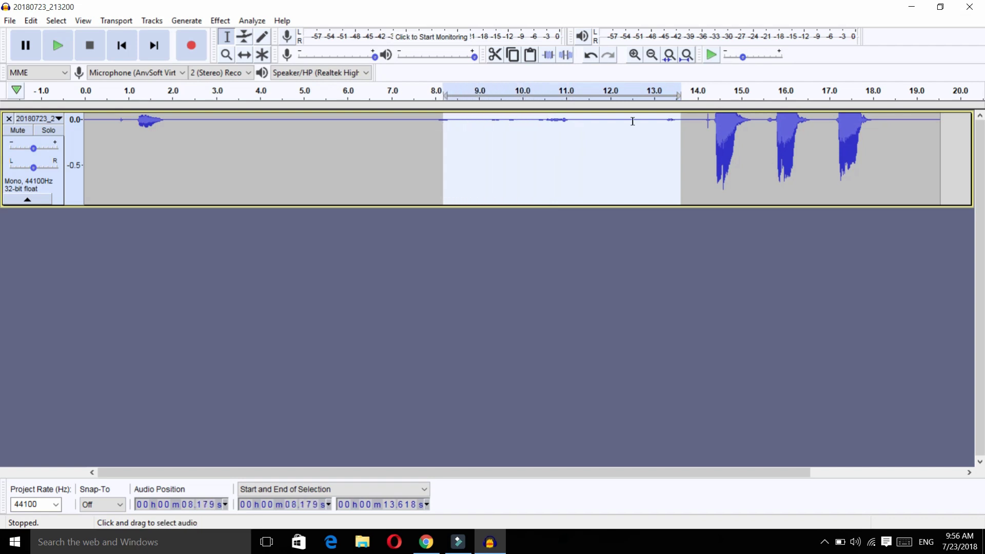
pyautogui.click(703, 120)
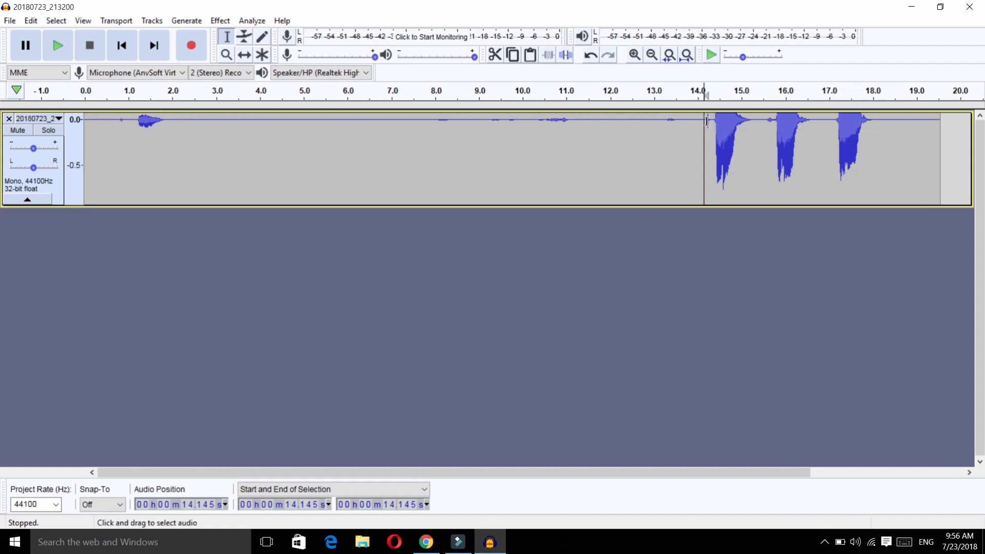
pyautogui.moveTo(707, 121); pyautogui.dragTo(316, 137)
pyautogui.moveTo(542, 123)
pyautogui.mouseDown()
pyautogui.moveTo(651, 118)
pyautogui.moveTo(526, 119)
pyautogui.mouseUp()
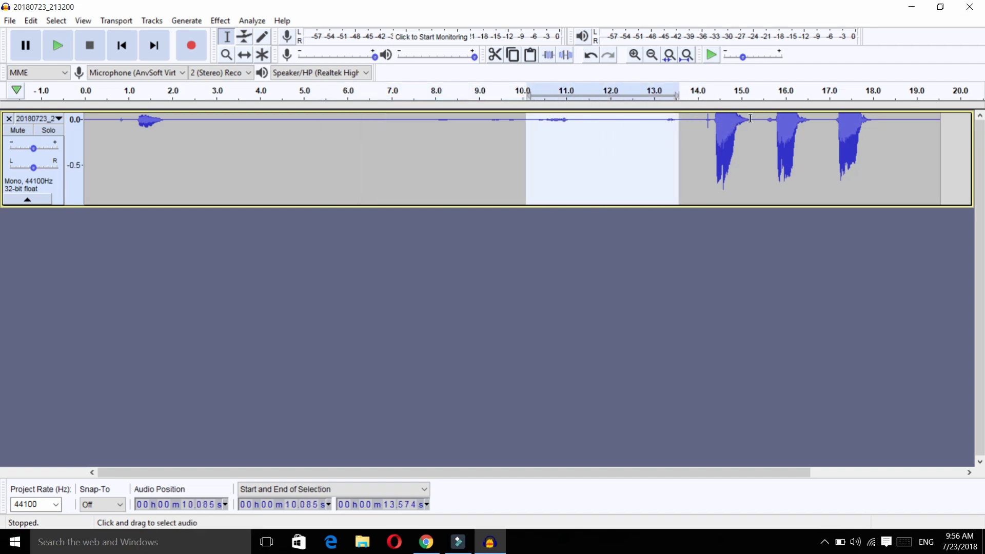
pyautogui.moveTo(752, 119); pyautogui.dragTo(713, 120)
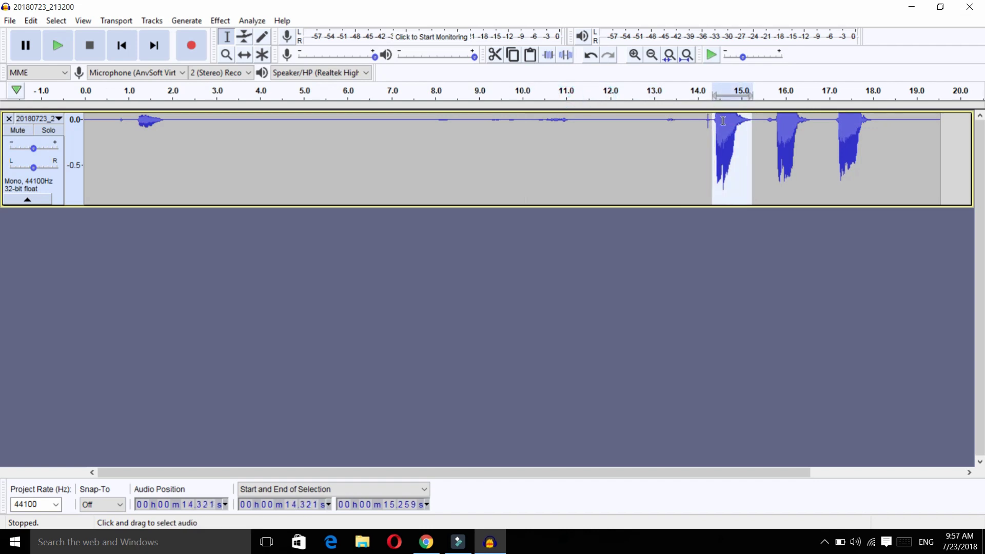
# Export the audio as MP3 to the desktop as 20180723_213200.mp3, replacing the existing file and keeping the metadata tags
pyautogui.click(10, 20)
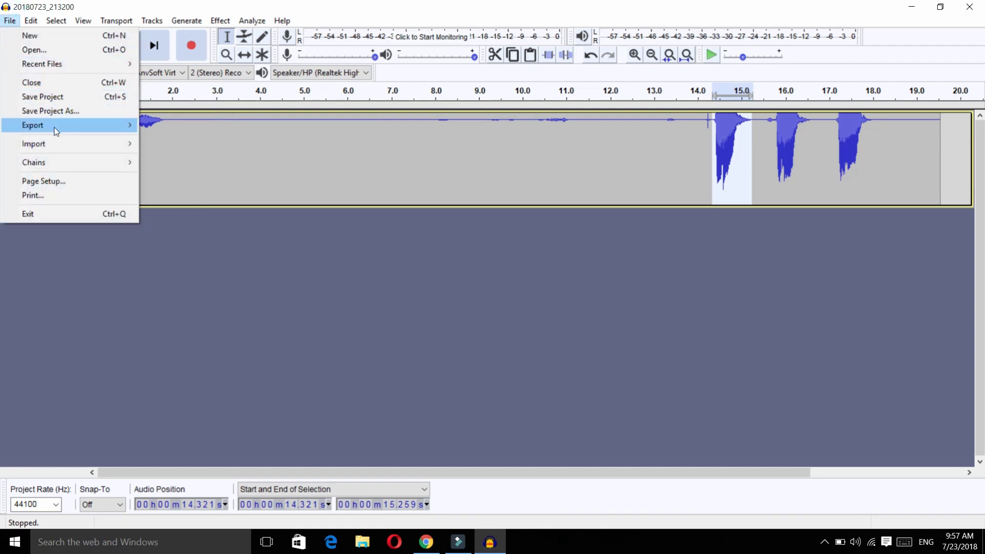
pyautogui.moveTo(53, 127)
pyautogui.click(180, 128)
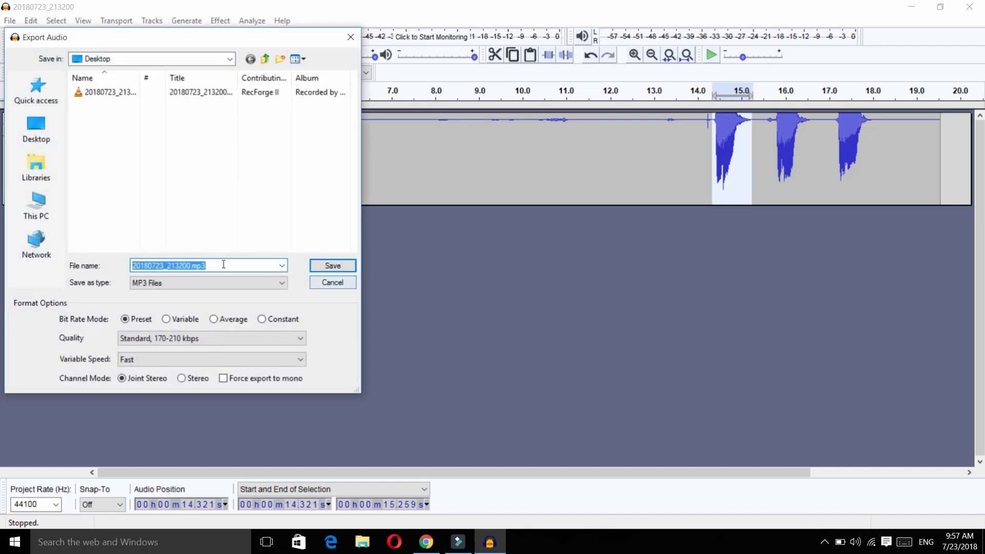
pyautogui.click(39, 129)
pyautogui.click(342, 265)
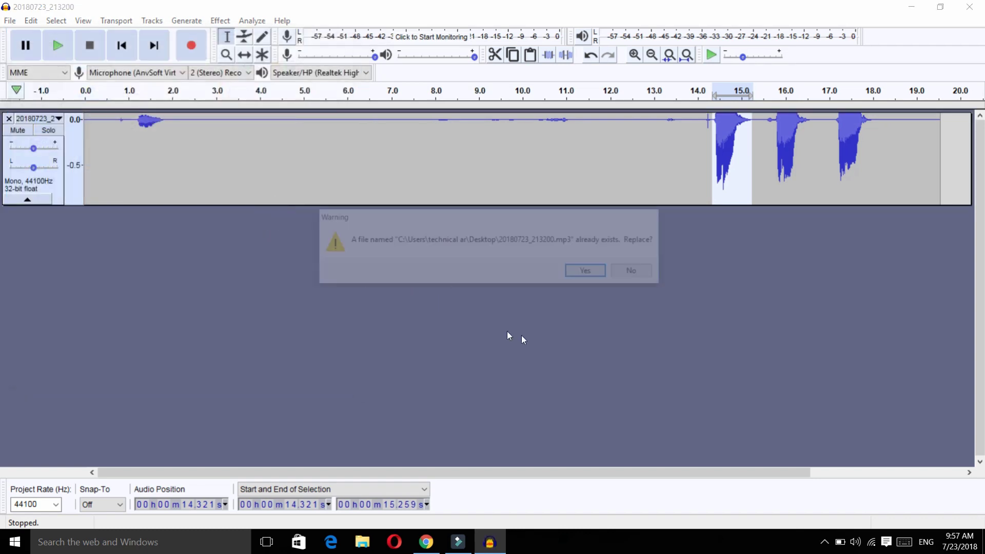
pyautogui.click(598, 276)
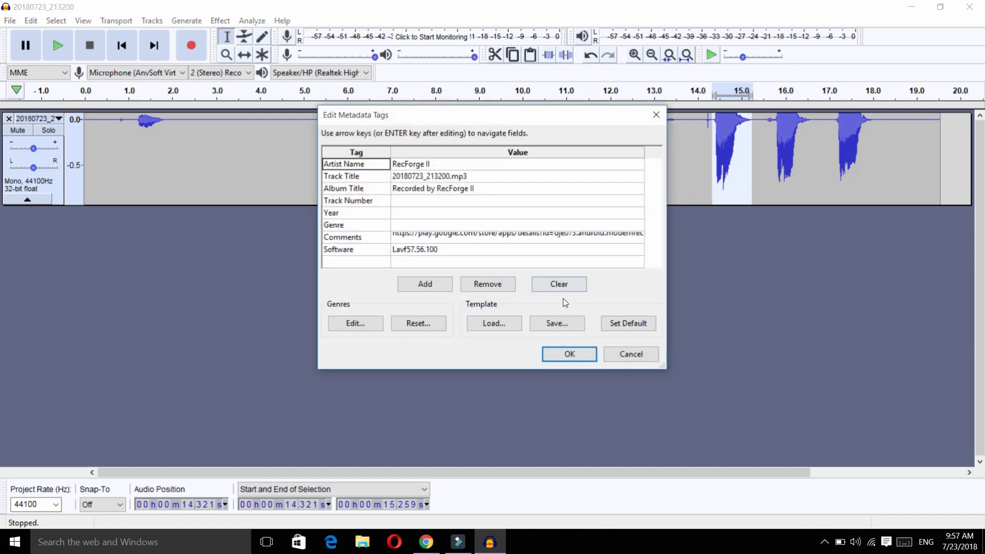
pyautogui.click(569, 355)
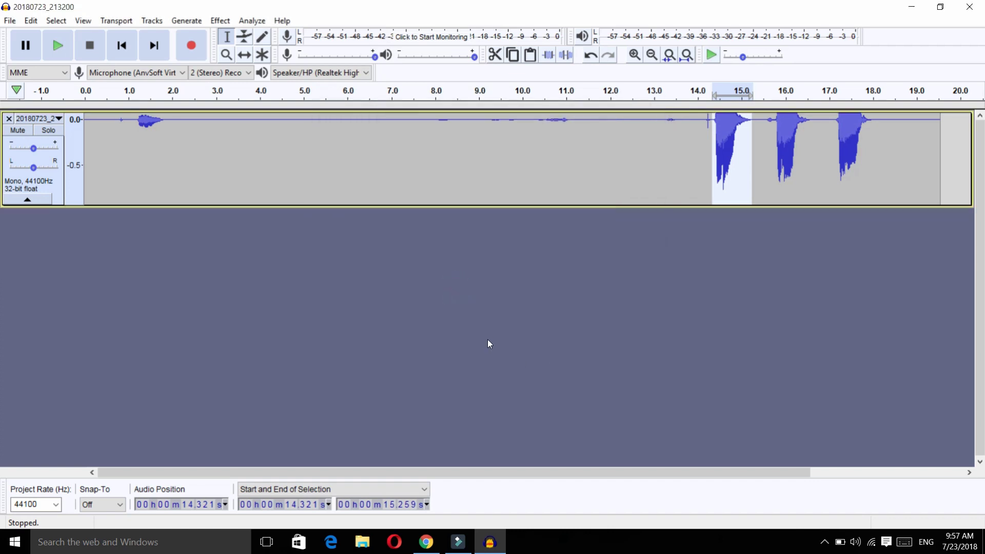